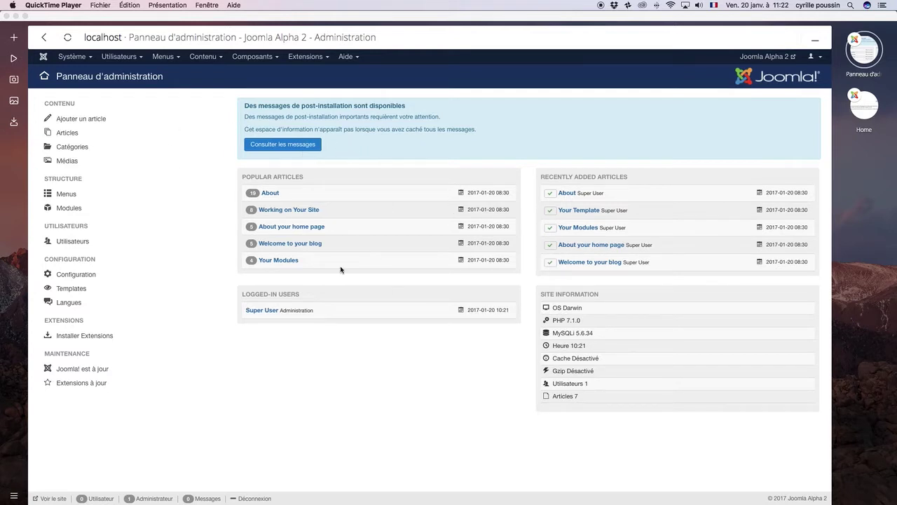
Step: Switch to Safari, move its window clear of the other administration, and show the article display settings of Joomla 365 fr
key(super+Tab)
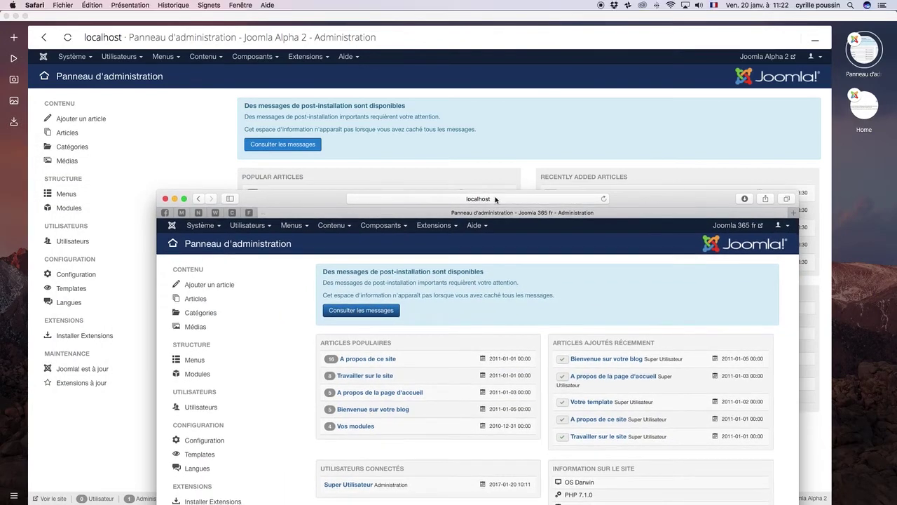
drag(694, 204, 836, 42)
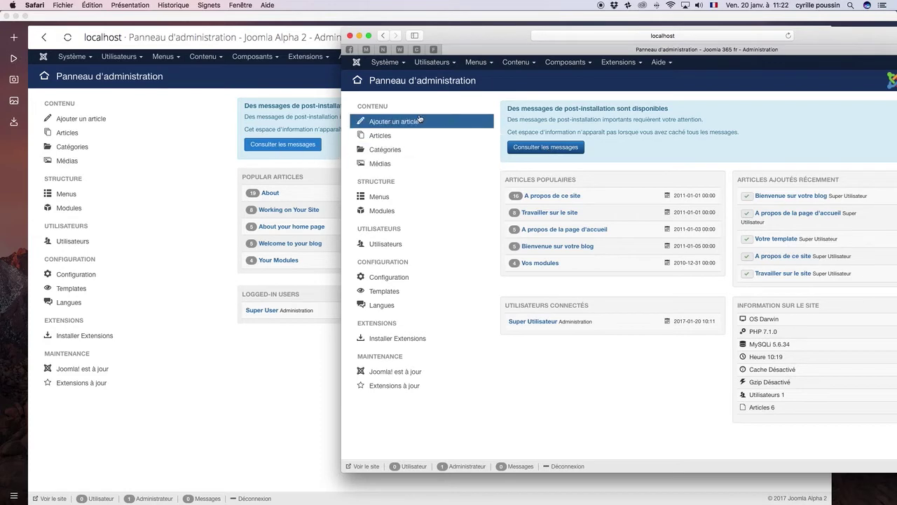
click(384, 63)
click(385, 98)
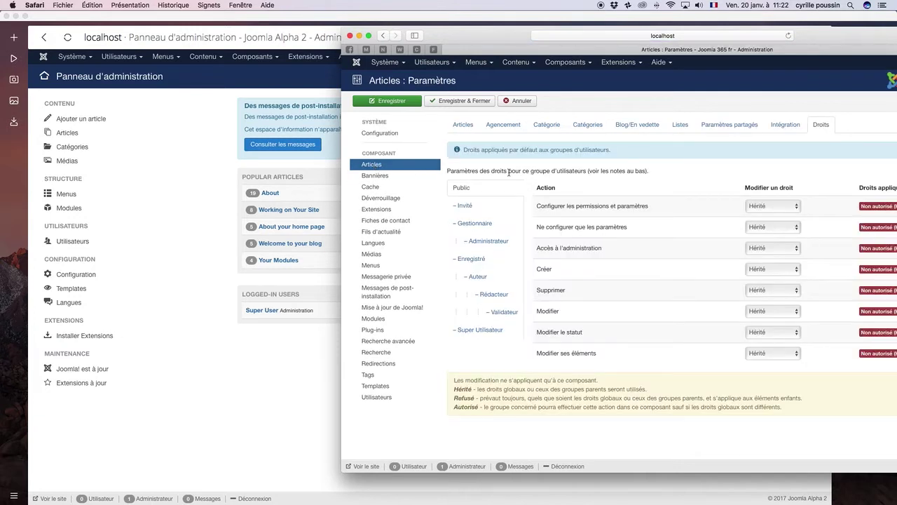
click(462, 124)
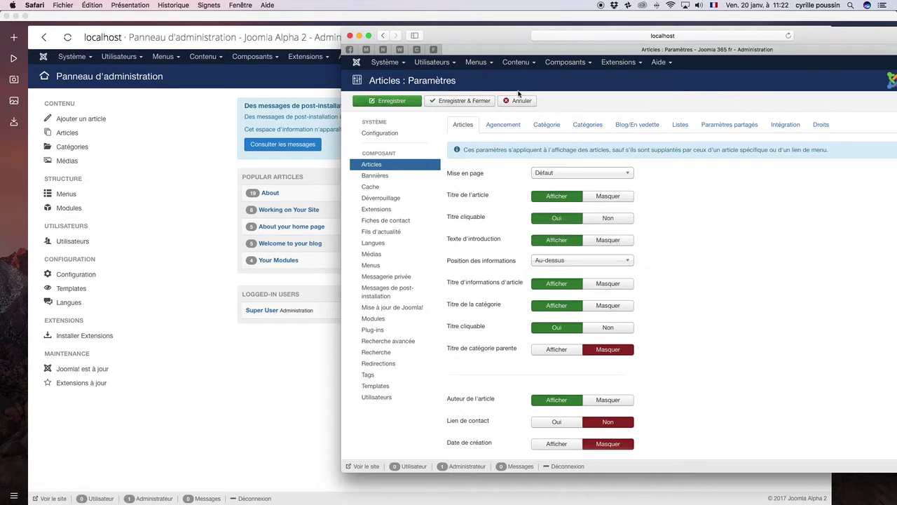
Step: Switch to Opera Neon, open the Articles settings in Joomla Alpha 2's configuration, and compare them with the Safari version
click(211, 161)
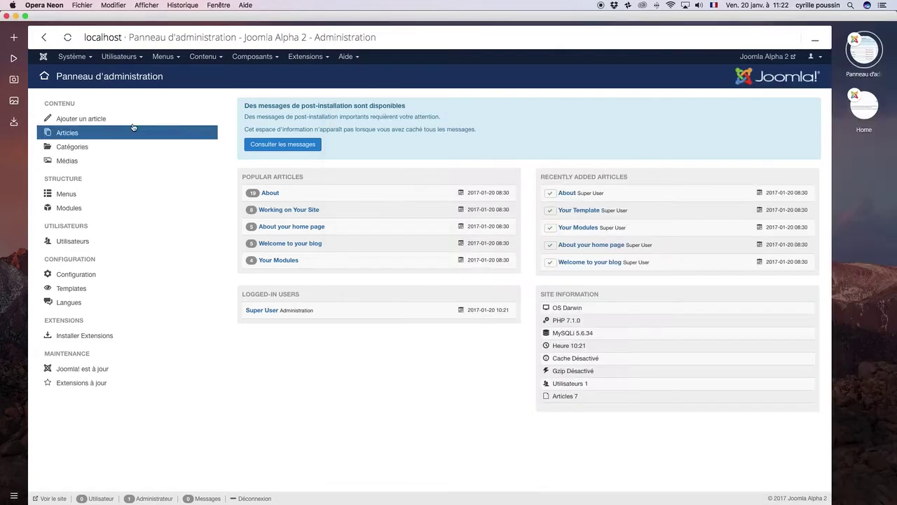
click(70, 56)
click(77, 92)
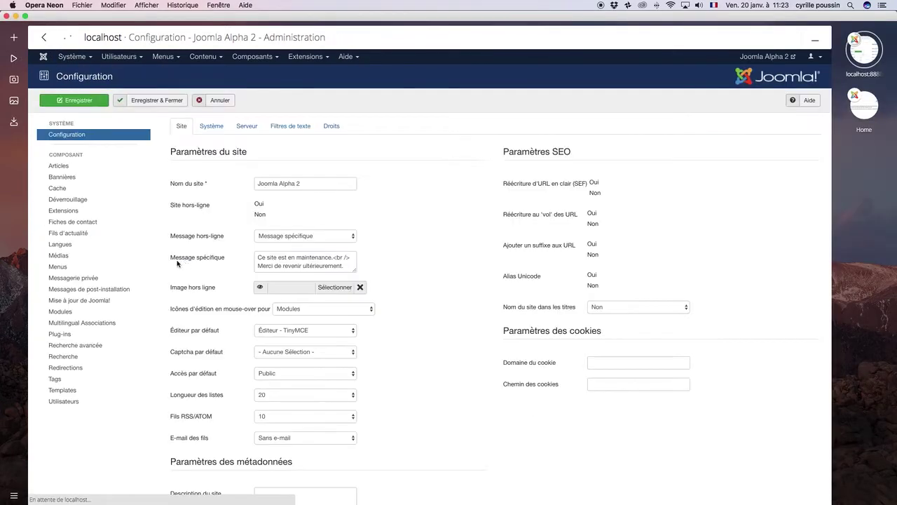
click(58, 165)
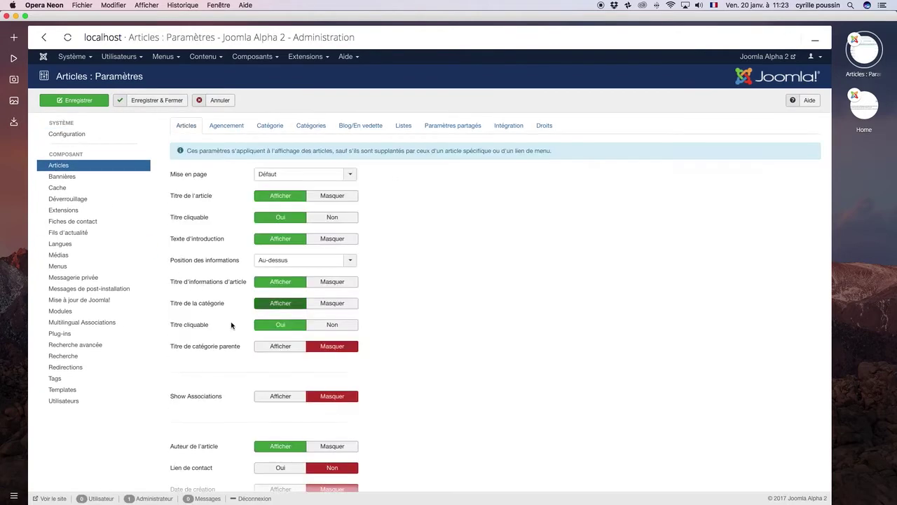
key(super+Tab)
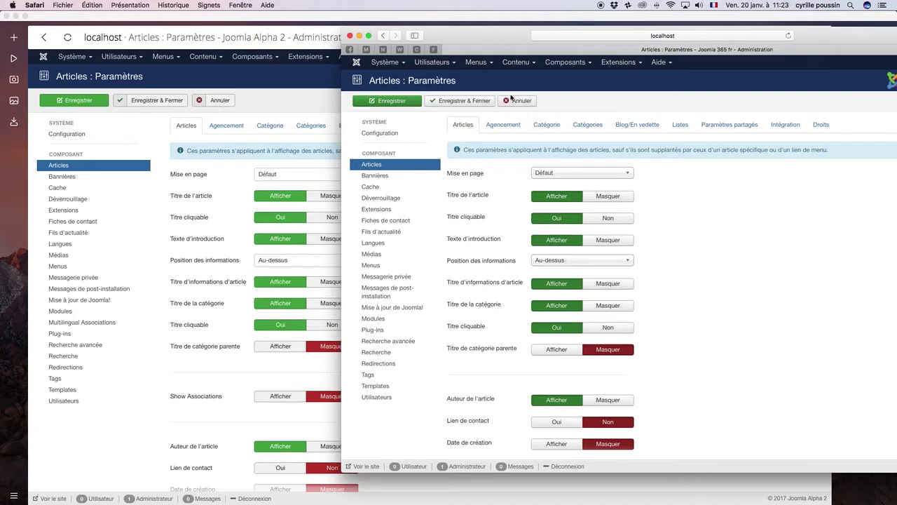
click(168, 139)
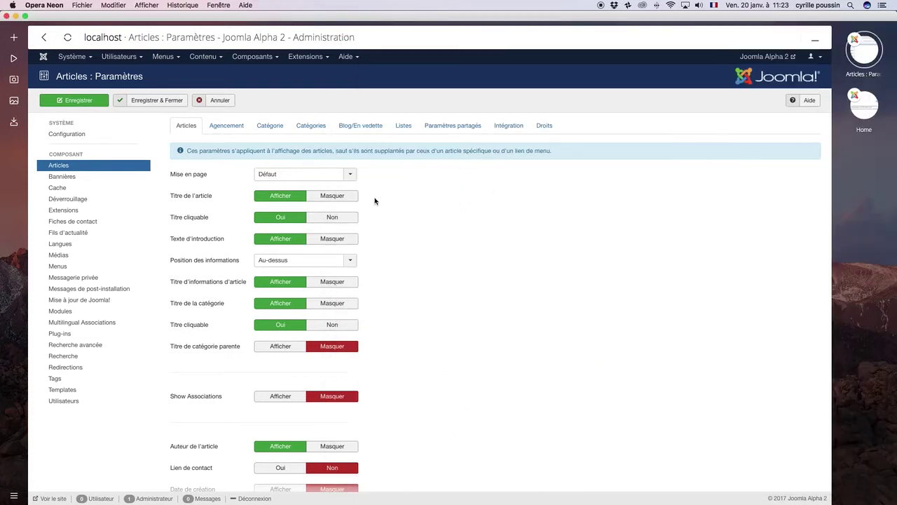
Step: Start a new article from the article list to examine its editor layout, and cancel it
click(172, 59)
mouse_move(161, 75)
click(203, 56)
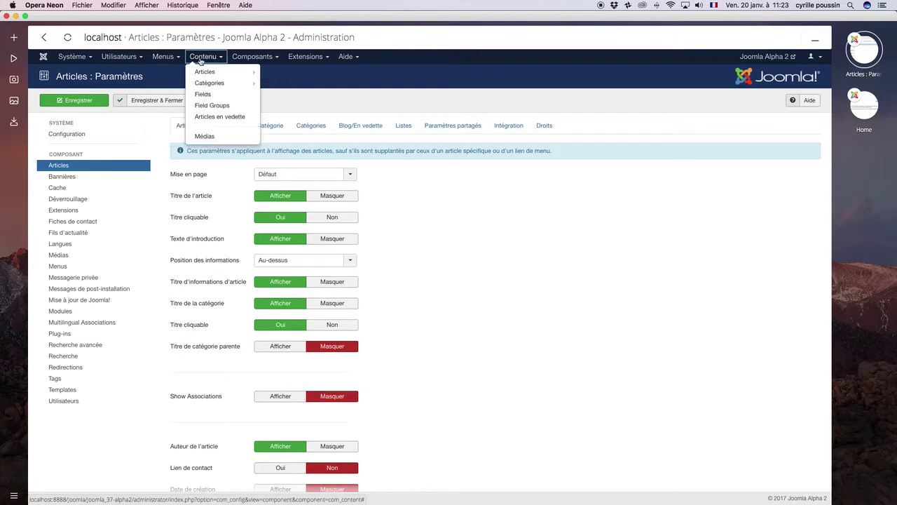
click(199, 73)
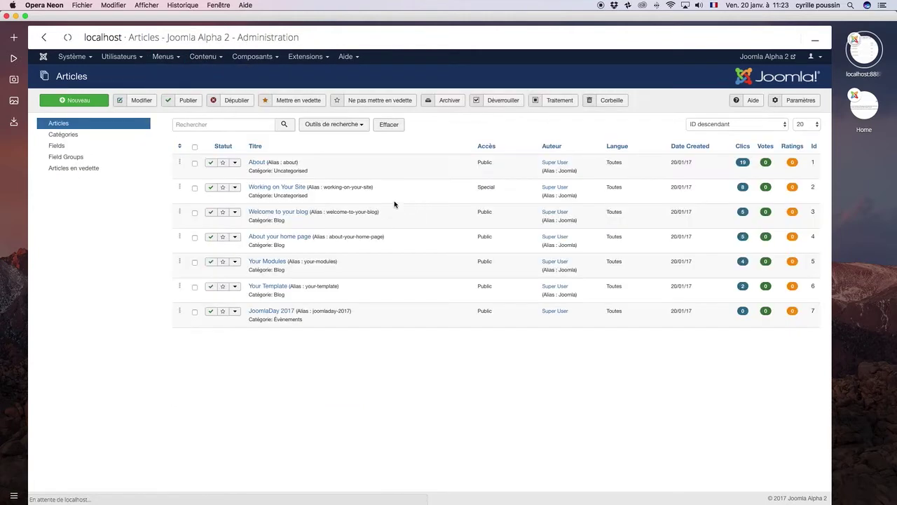
click(83, 101)
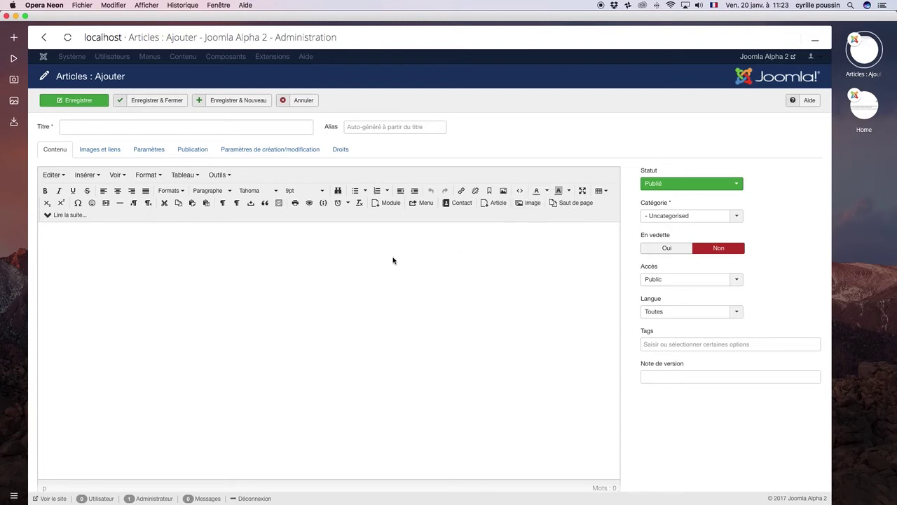
click(569, 193)
click(524, 251)
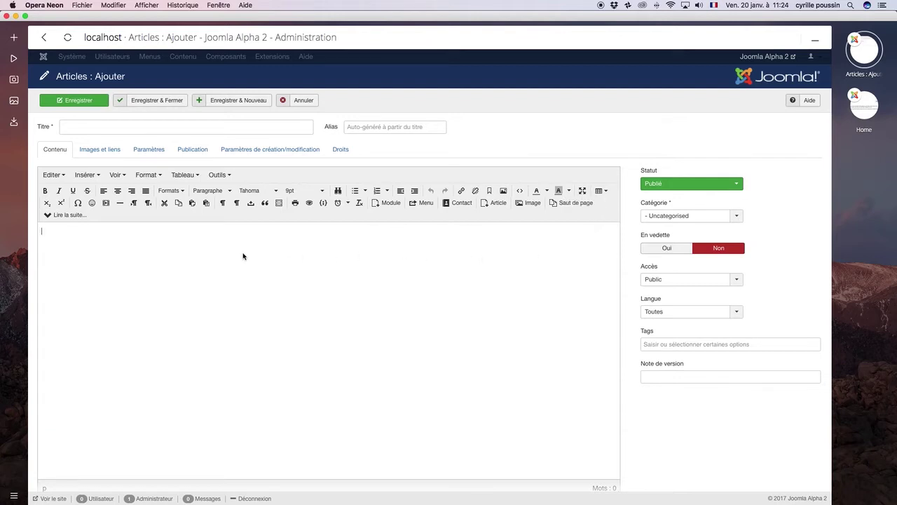
click(305, 101)
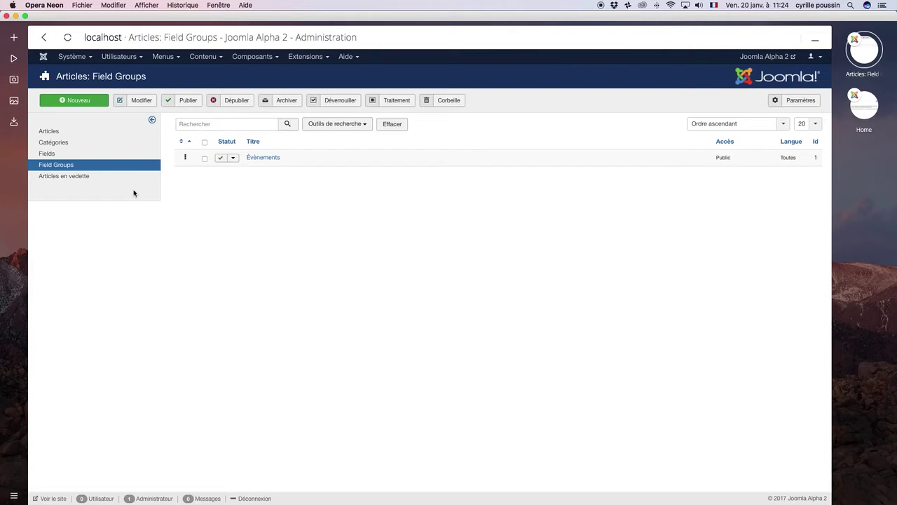
Step: Start a new custom field for articles to examine the available field types, and cancel it
click(49, 153)
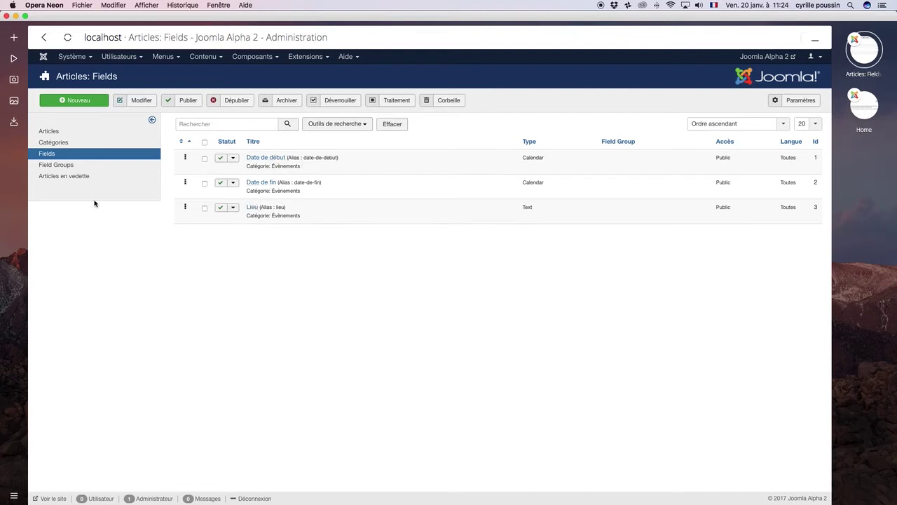
click(74, 101)
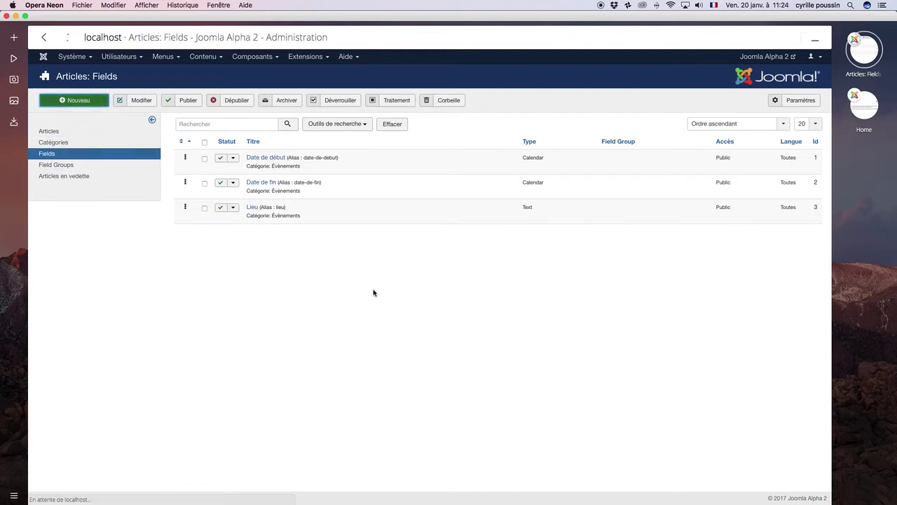
click(214, 175)
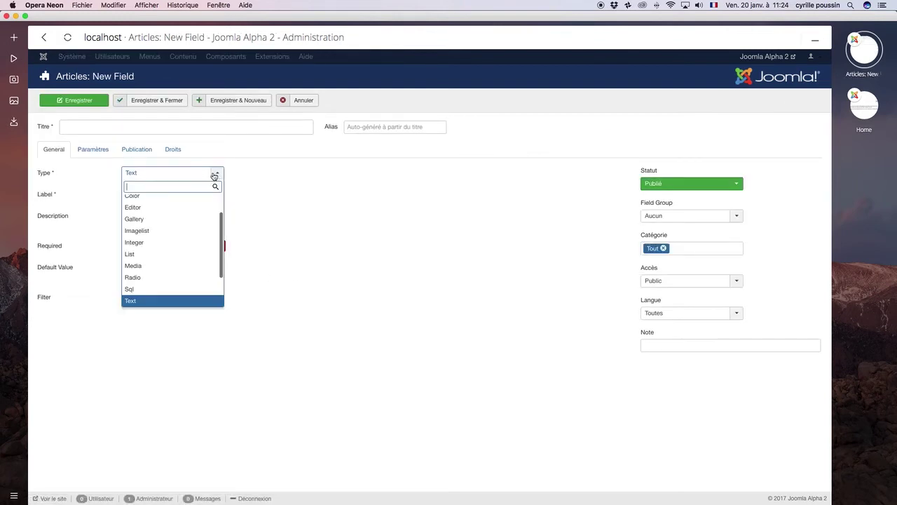
scroll(170, 241, up, 3)
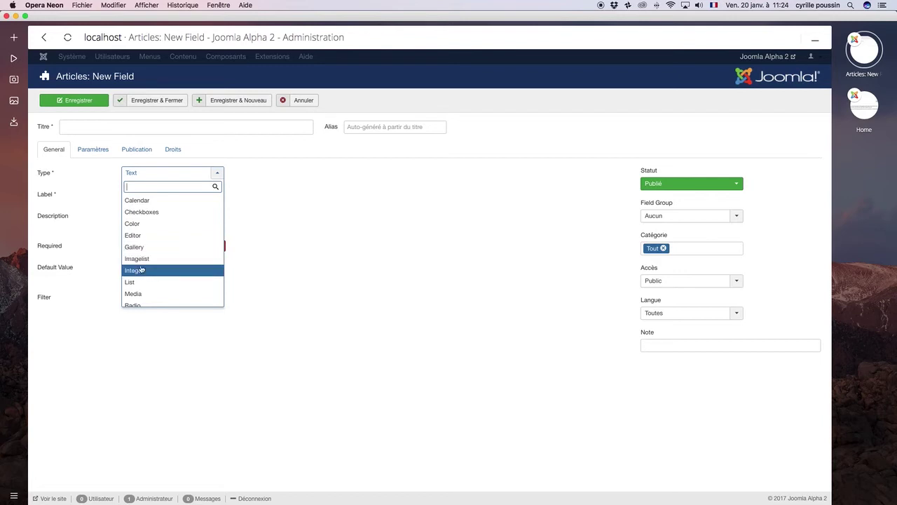
scroll(164, 284, down, 1)
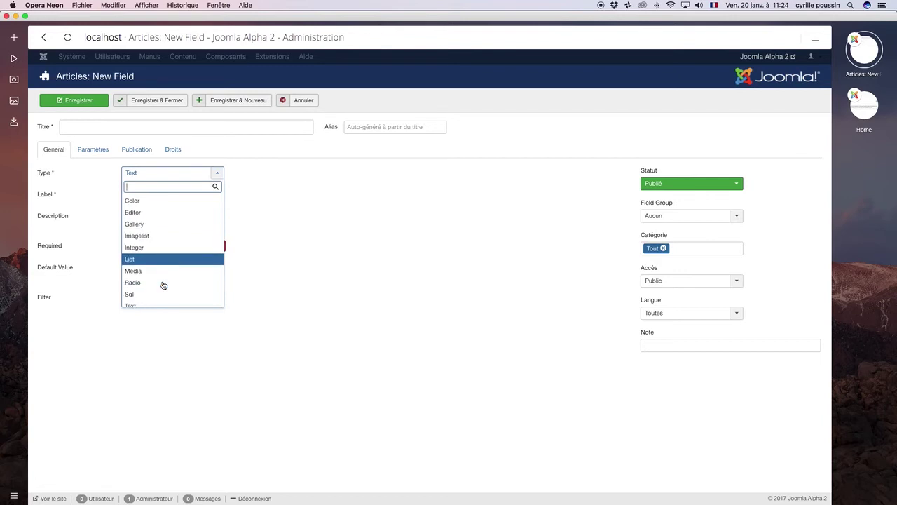
scroll(163, 284, down, 1)
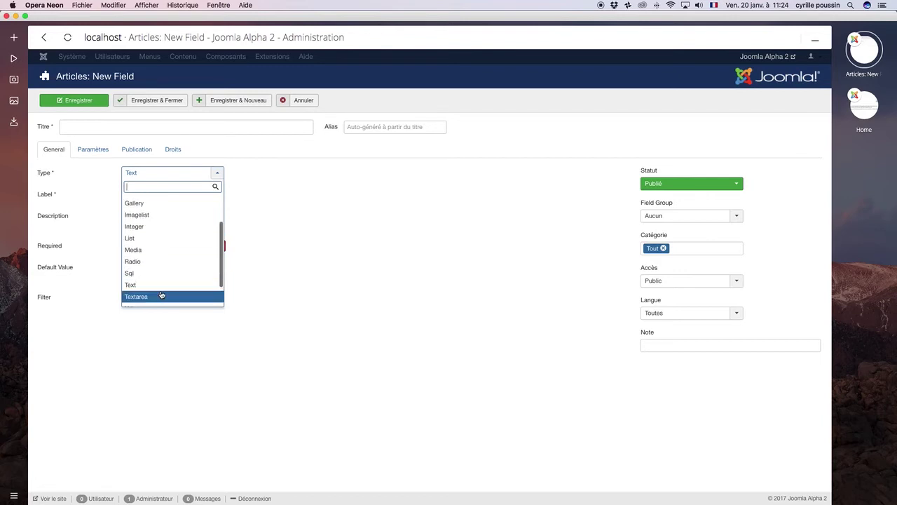
scroll(162, 296, down, 1)
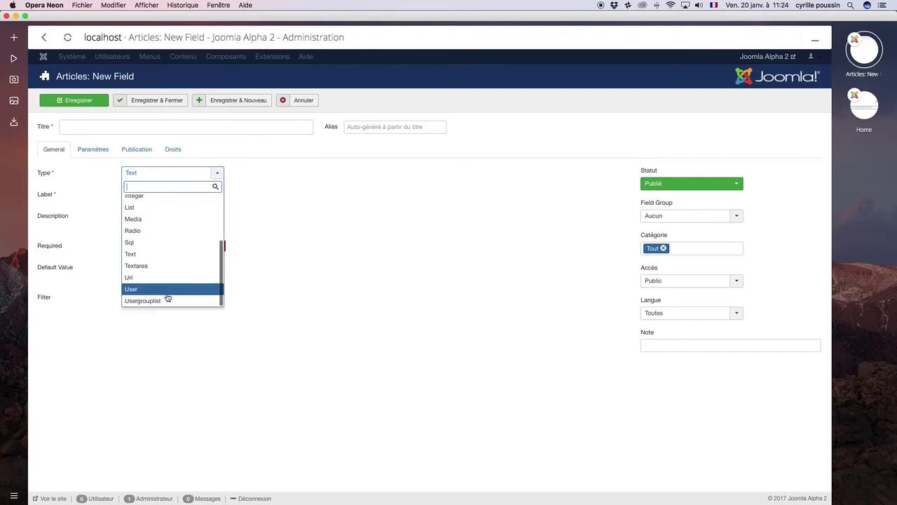
scroll(178, 232, up, 3)
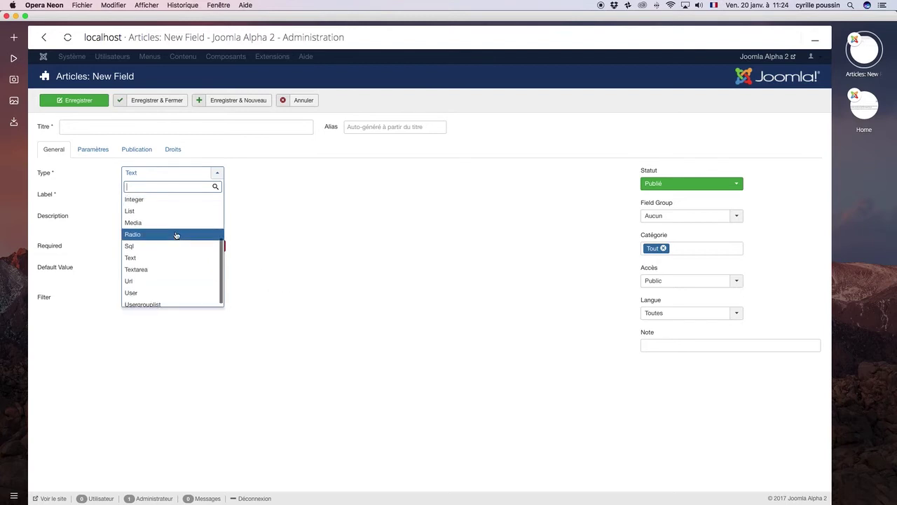
click(292, 226)
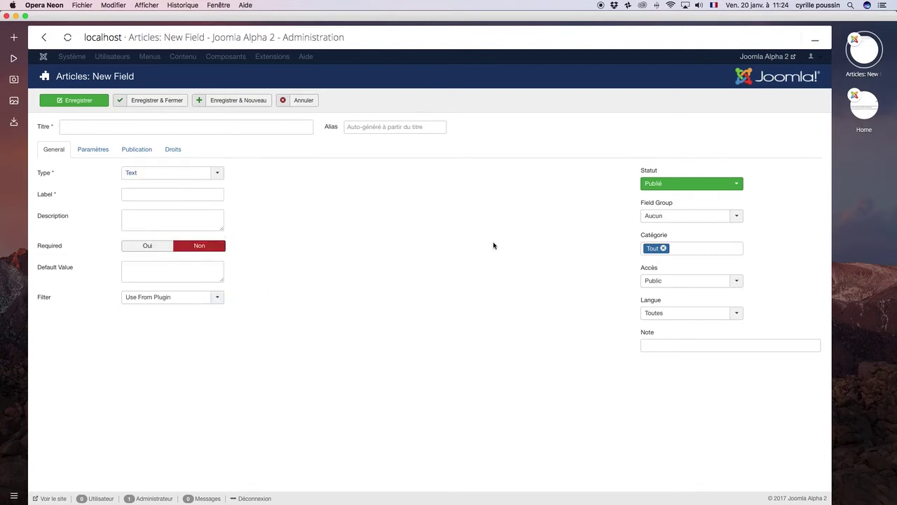
click(312, 103)
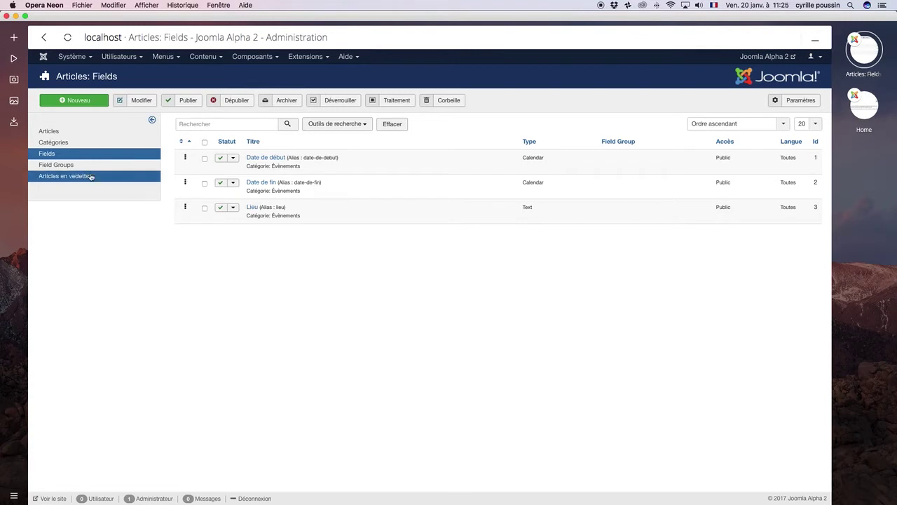
Step: Open the JoomlaDay 2017 article from the article list and show its custom fields
click(43, 131)
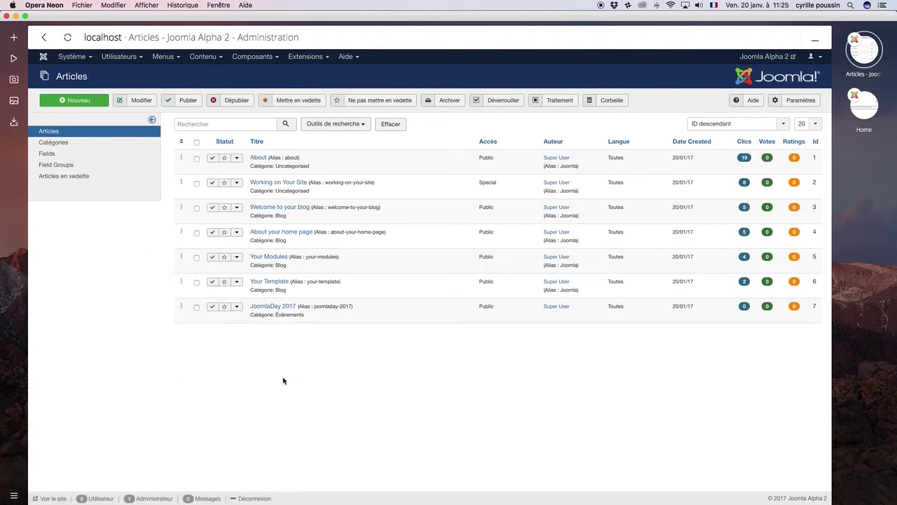
click(273, 306)
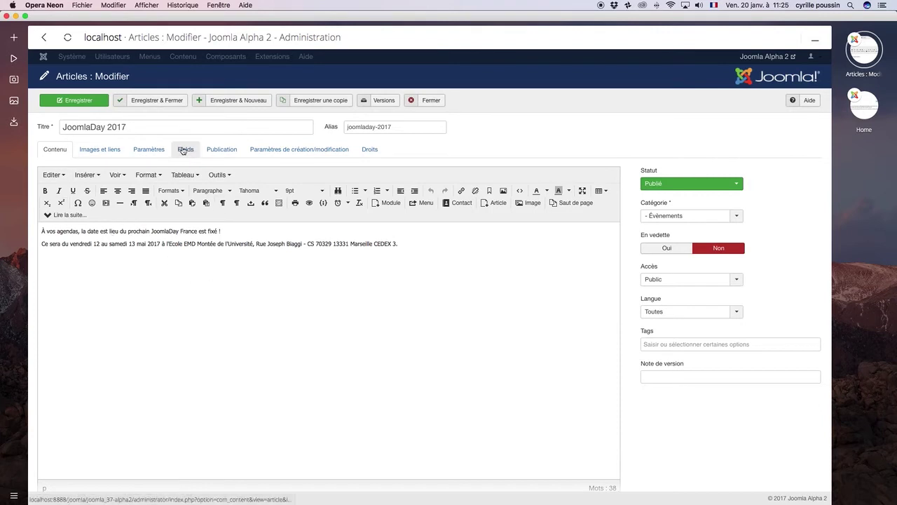
click(186, 151)
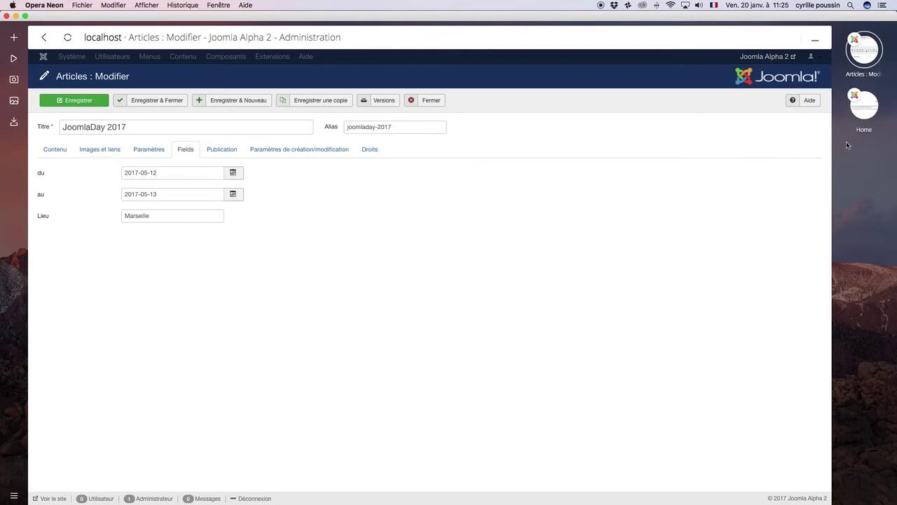
Step: View the Évènements page on the public site and check how the JoomlaDay 2017 custom fields are displayed
click(862, 105)
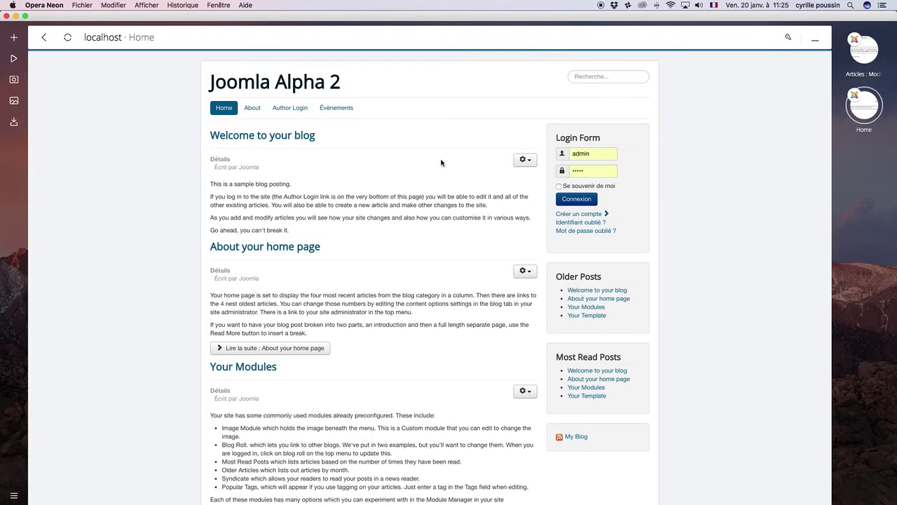
click(342, 108)
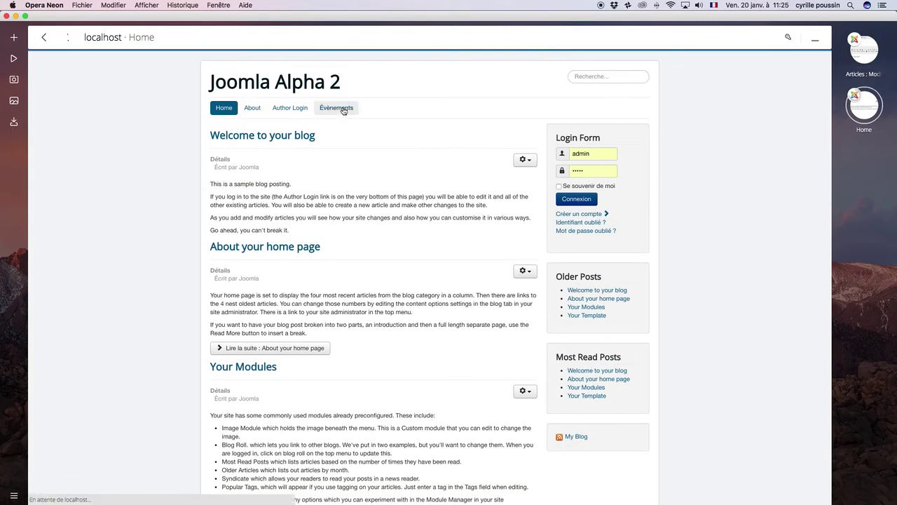
scroll(191, 237, down, 2)
scroll(191, 237, down, 2)
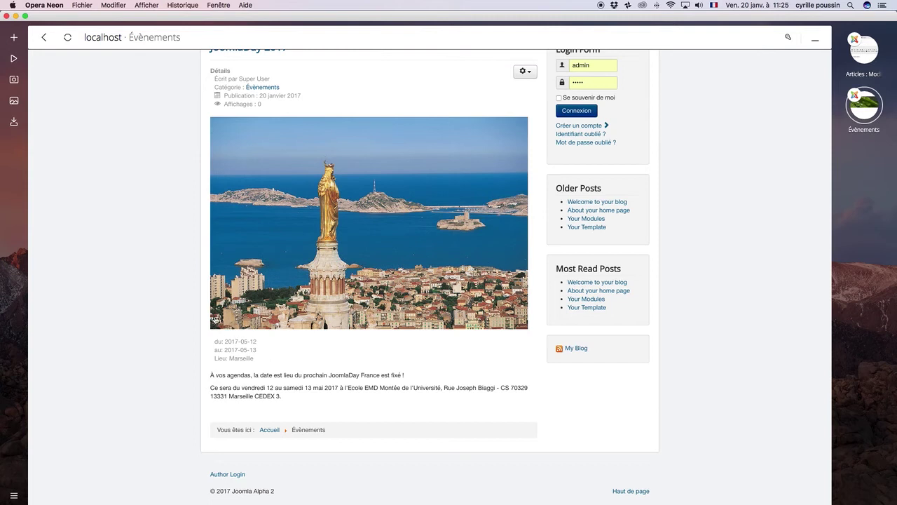
scroll(210, 317, up, 3)
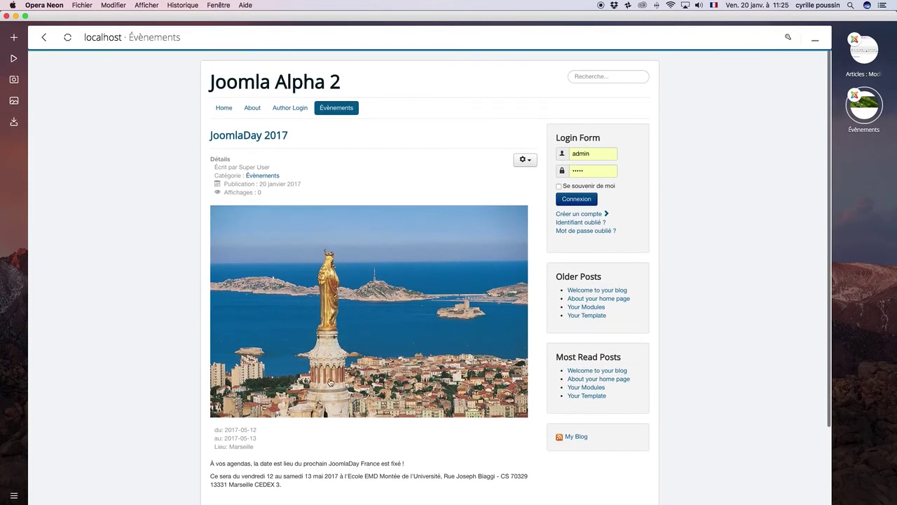
Step: Return to the administration, close the JoomlaDay 2017 article and start adding a menu link to the Main Menu
click(864, 49)
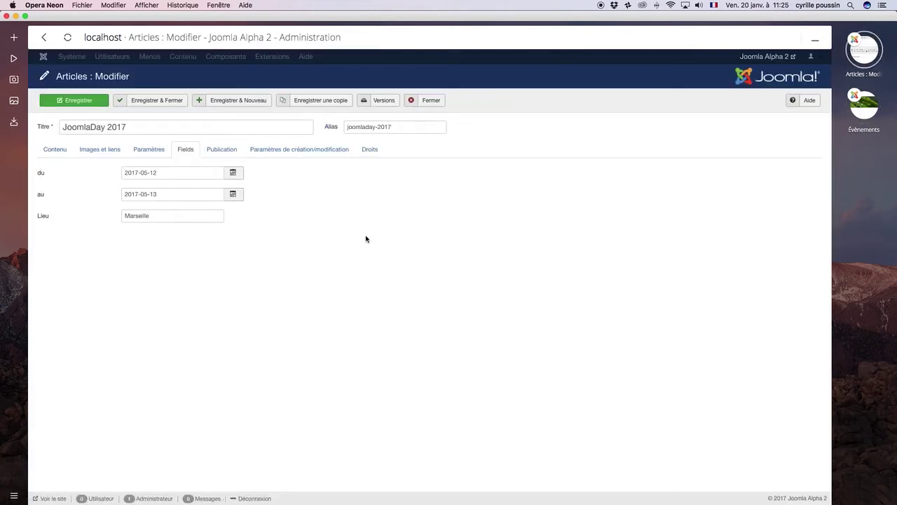
click(429, 102)
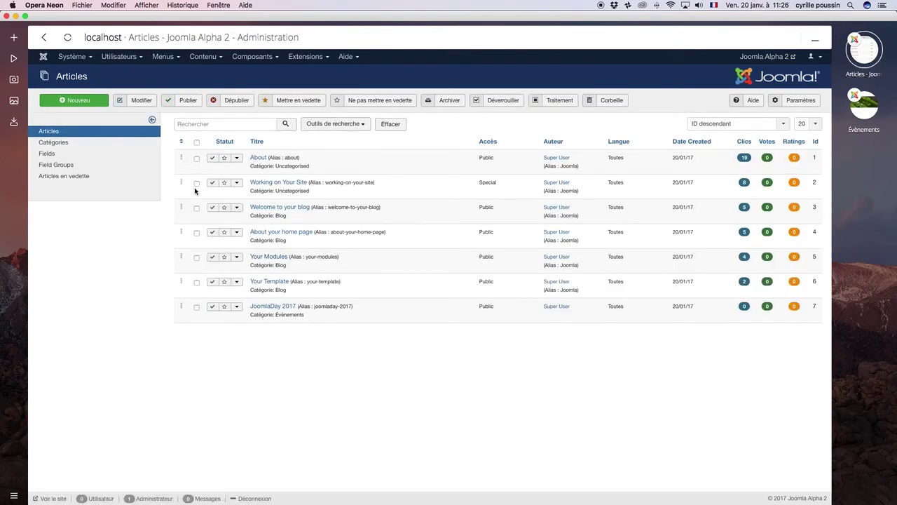
click(161, 57)
mouse_move(210, 134)
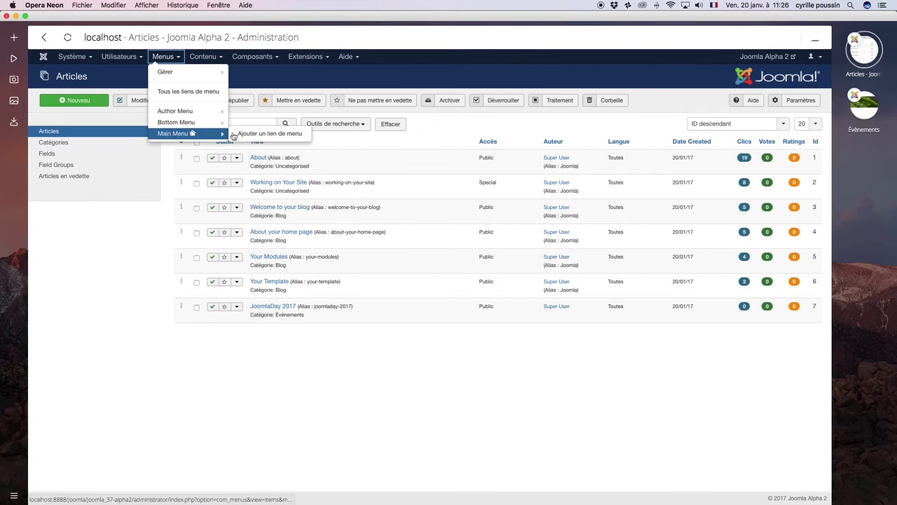
click(270, 133)
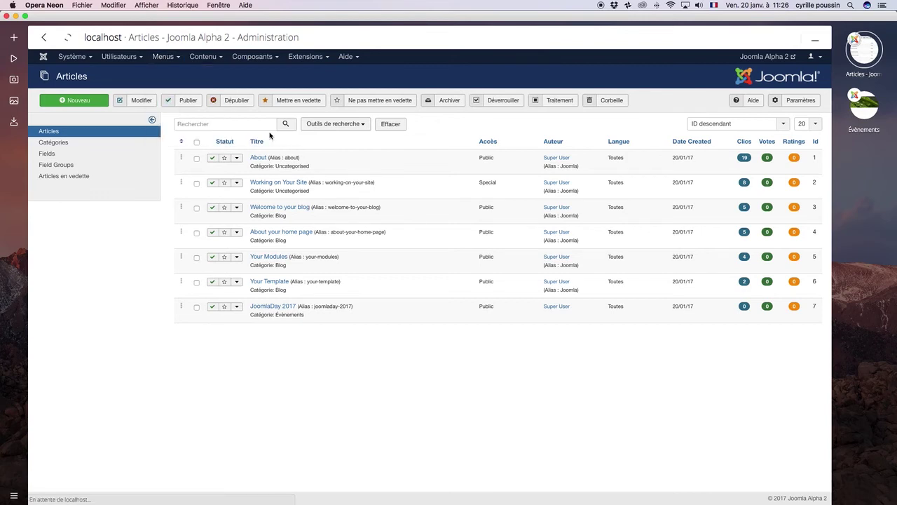
Step: Set the new menu link's type to Article and examine its built-in new article form, closing the form without saving
click(219, 173)
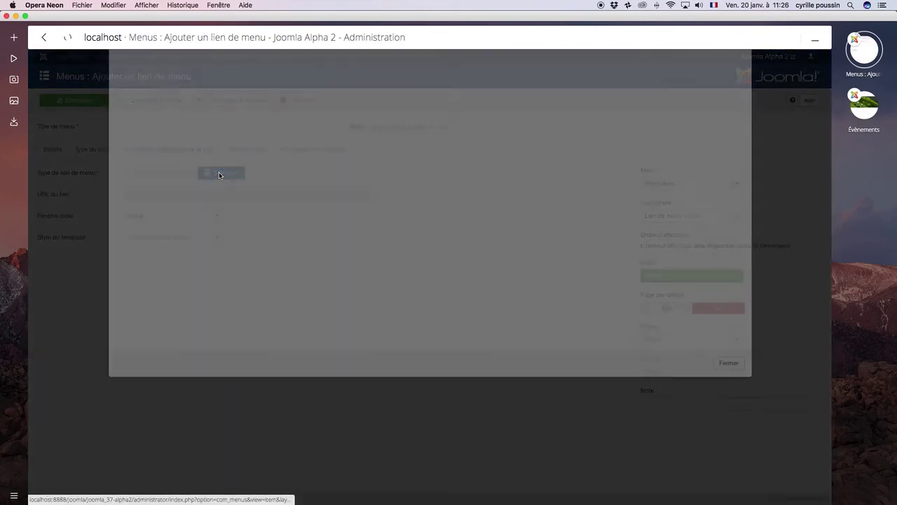
click(131, 114)
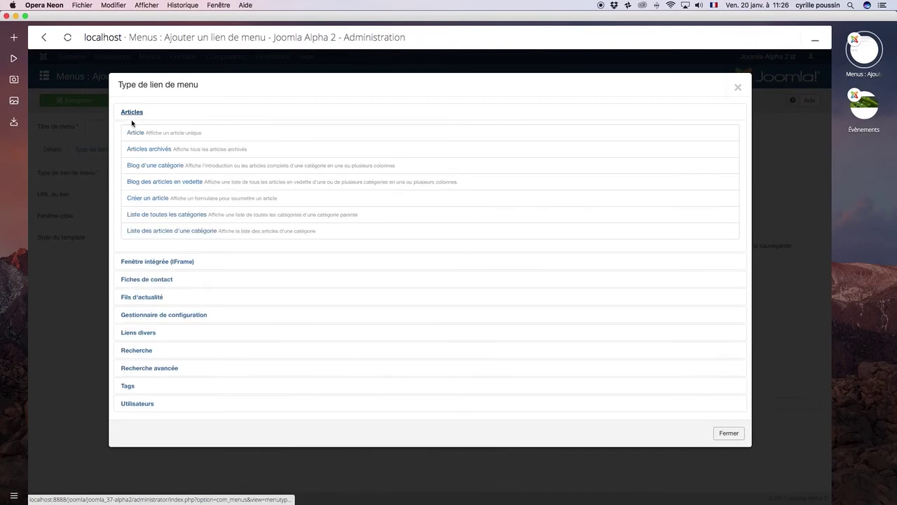
click(135, 134)
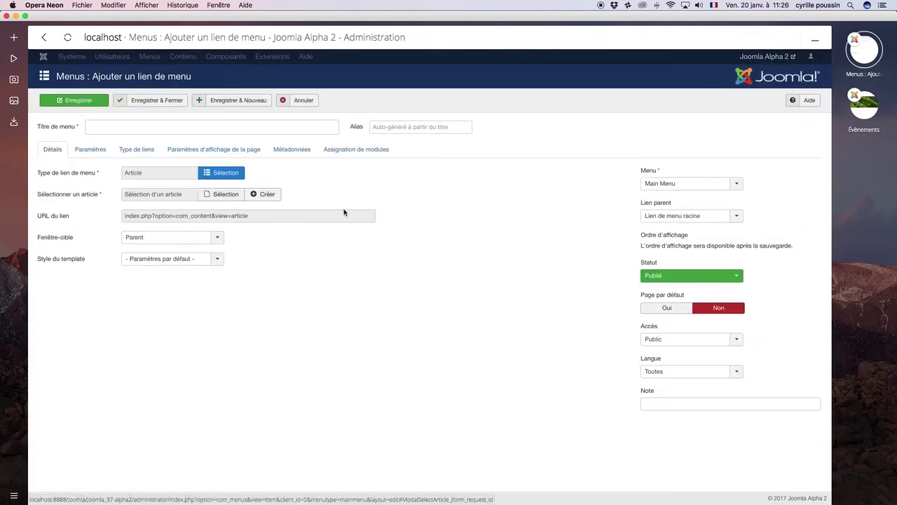
click(267, 194)
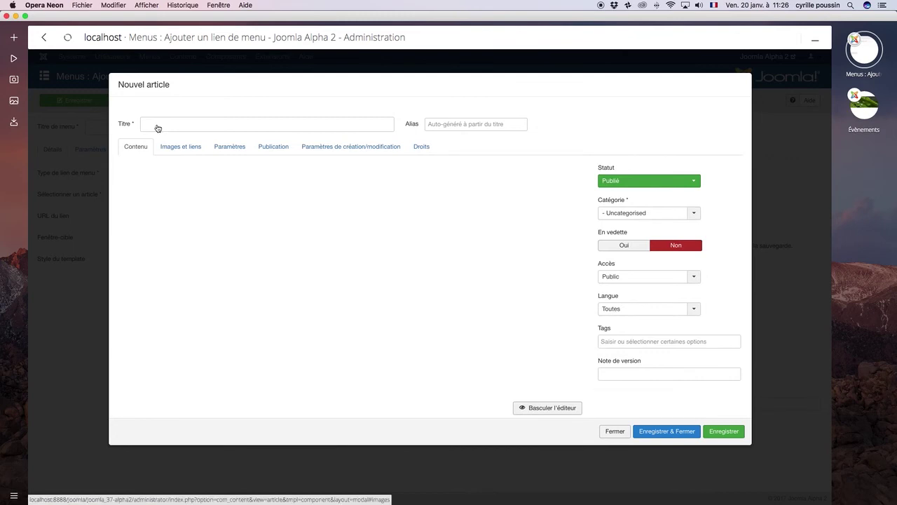
click(156, 124)
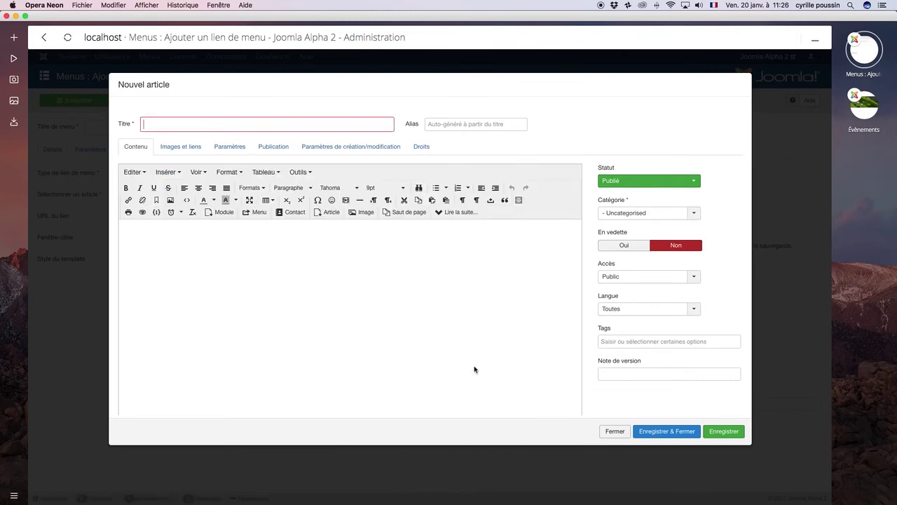
click(615, 431)
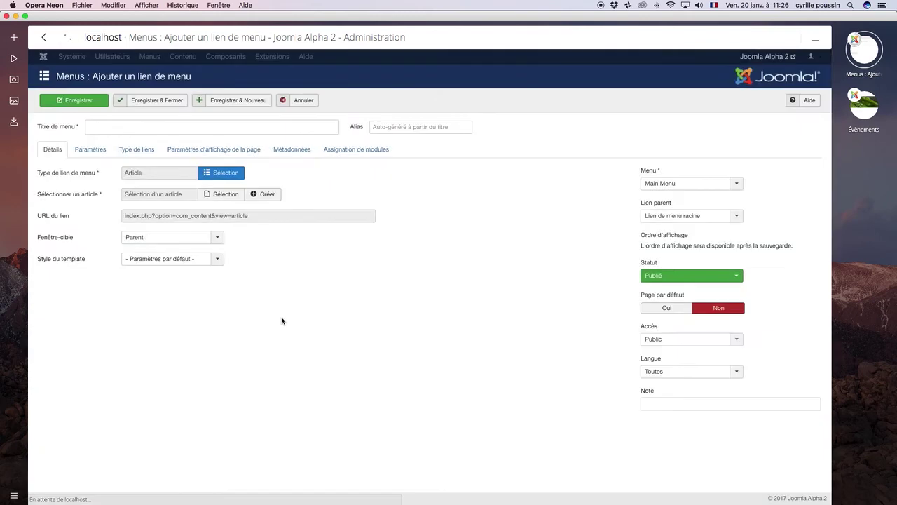
Step: Change the link type to Blog d'une catégorie, examine its built-in new category form without saving, and cancel the menu link
click(213, 174)
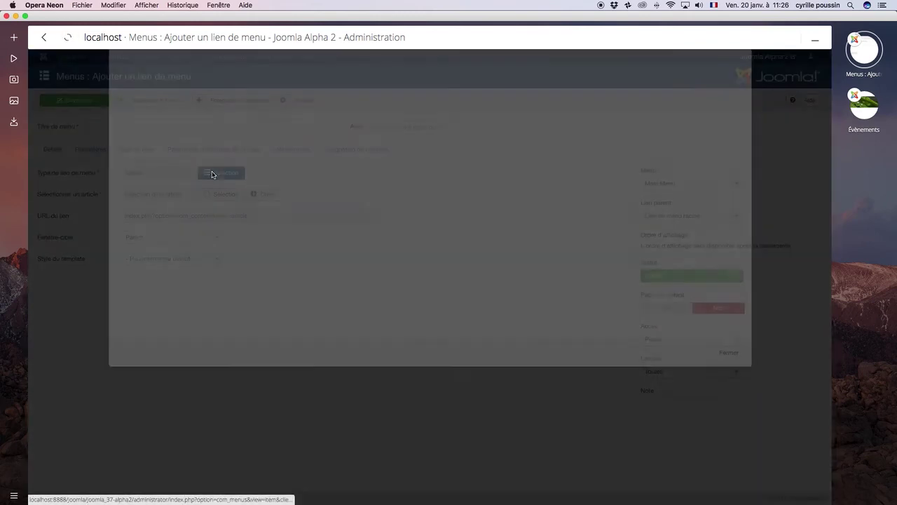
click(134, 113)
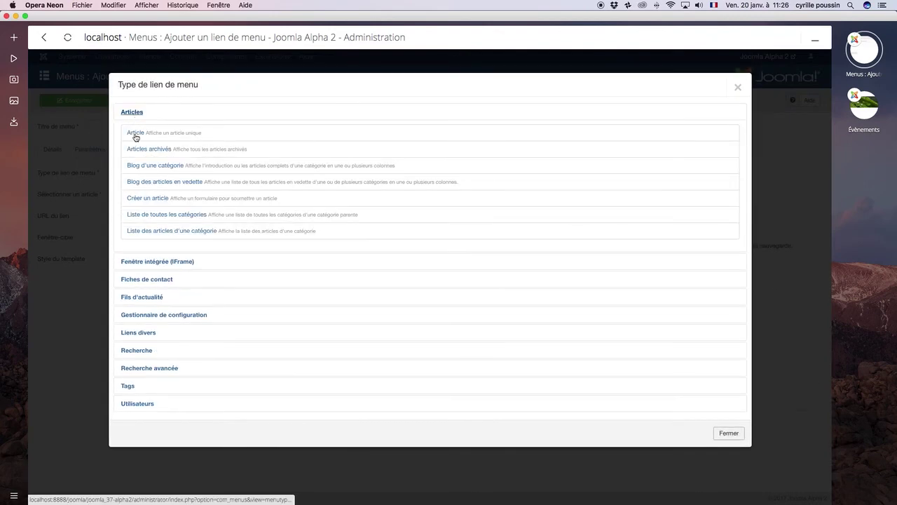
click(135, 134)
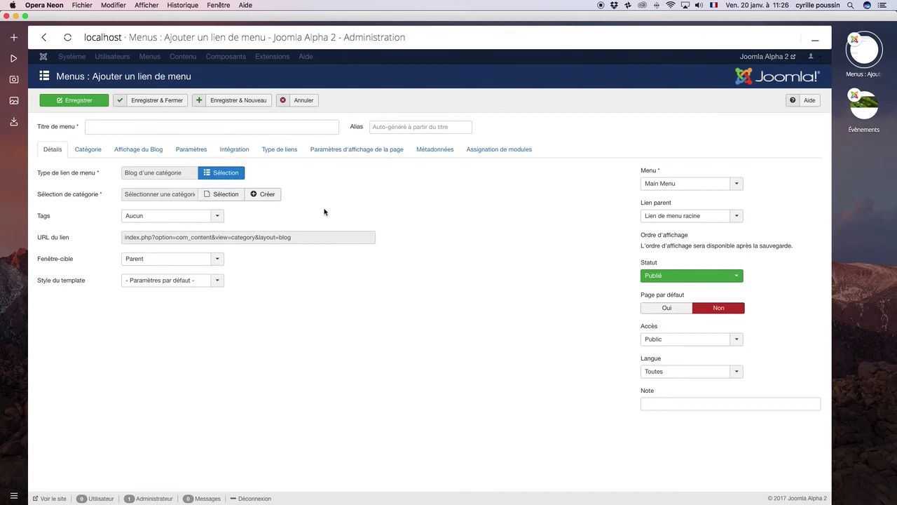
click(272, 194)
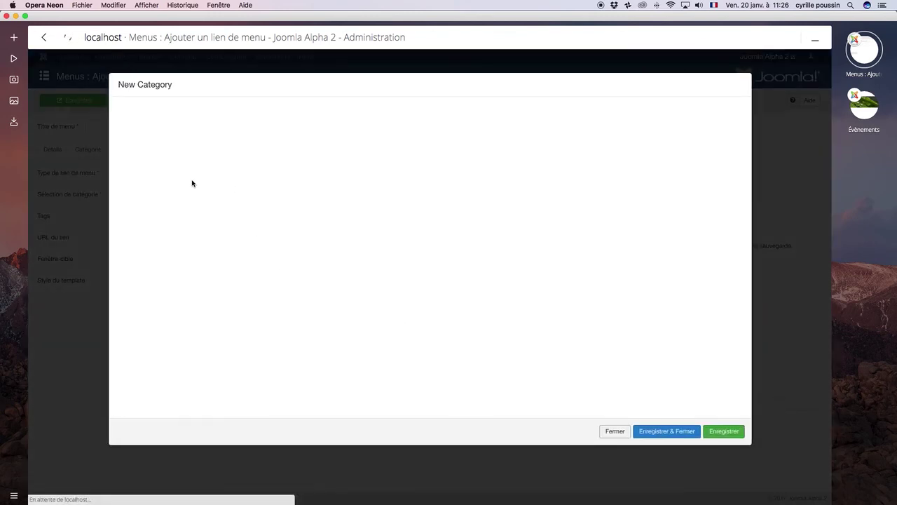
click(185, 124)
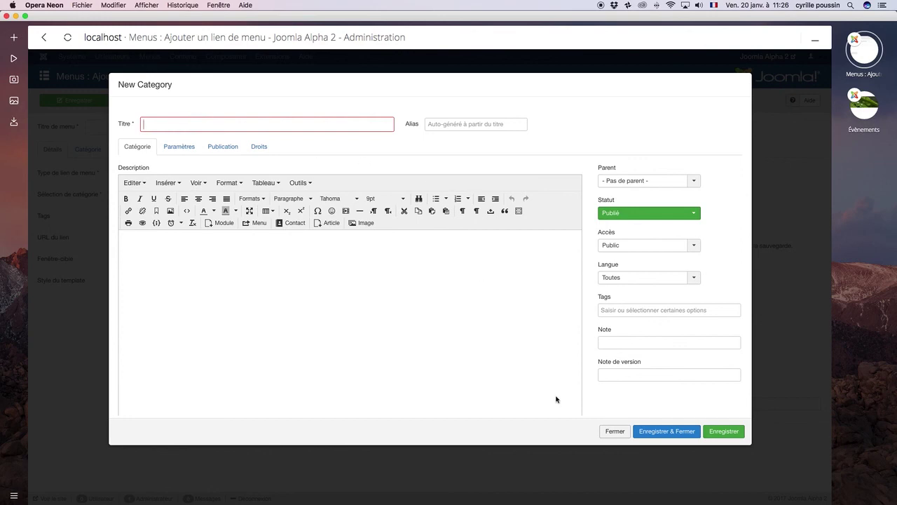
click(610, 429)
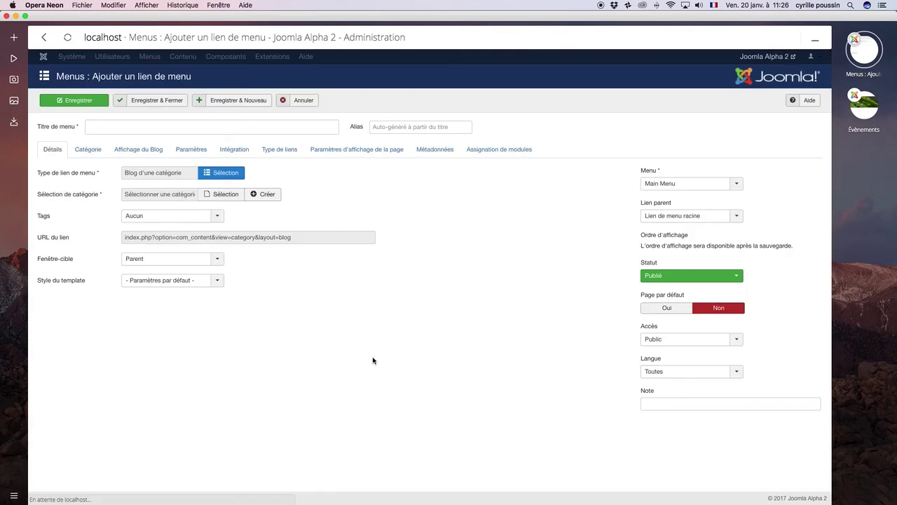
click(313, 103)
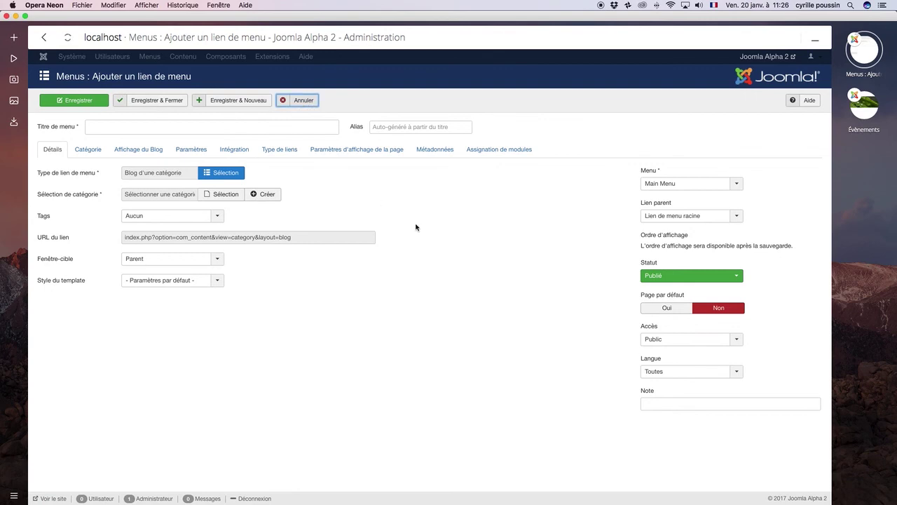